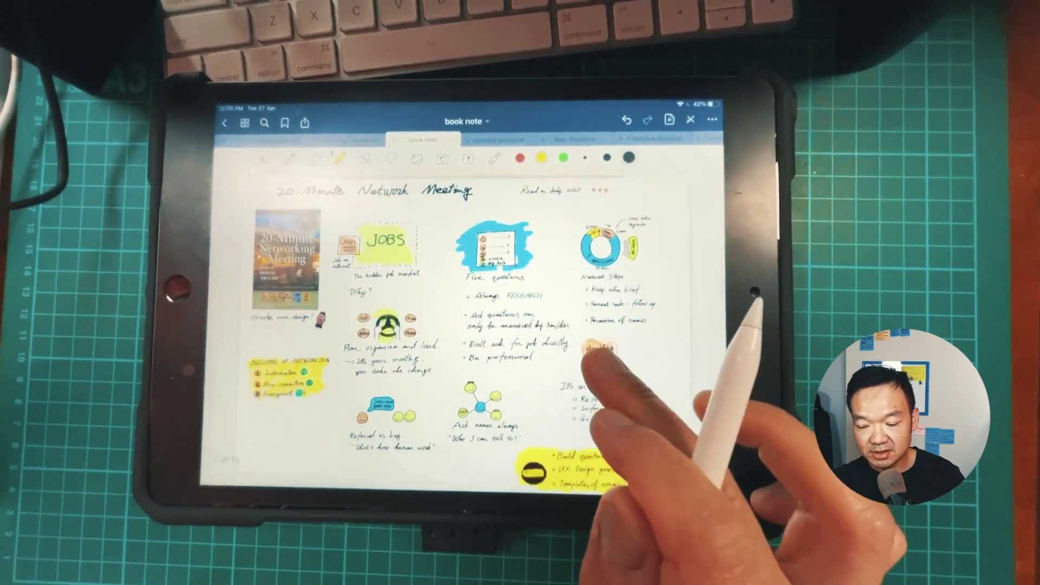
scroll(471, 325, down, 1)
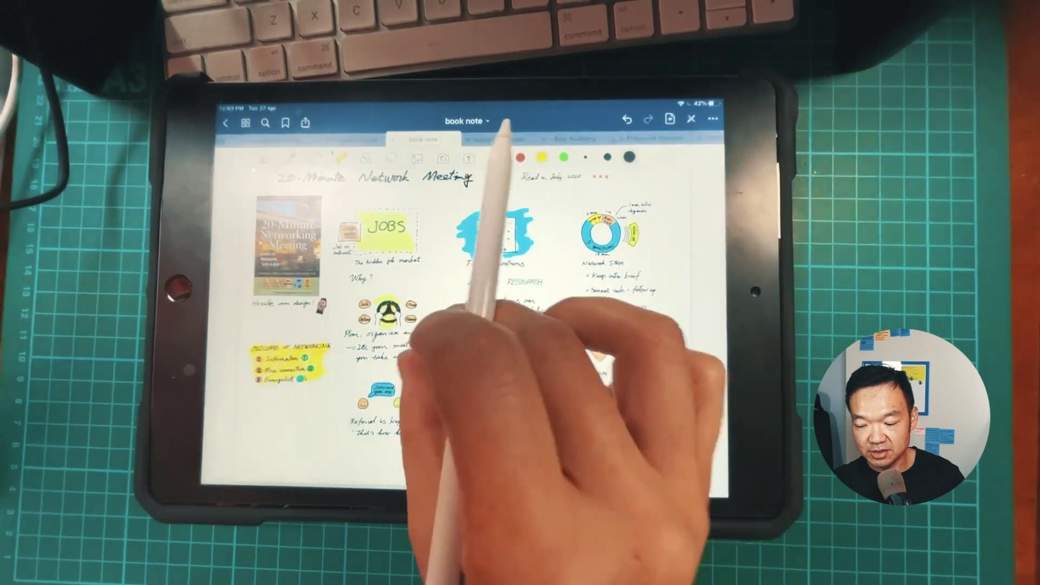
scroll(456, 309, up, 5)
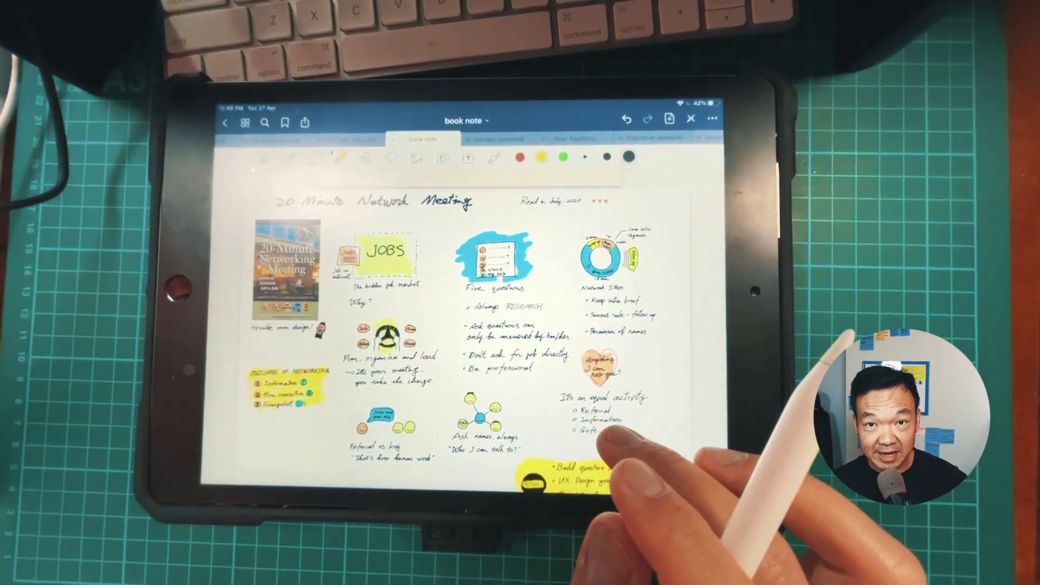
scroll(601, 390, down, 5)
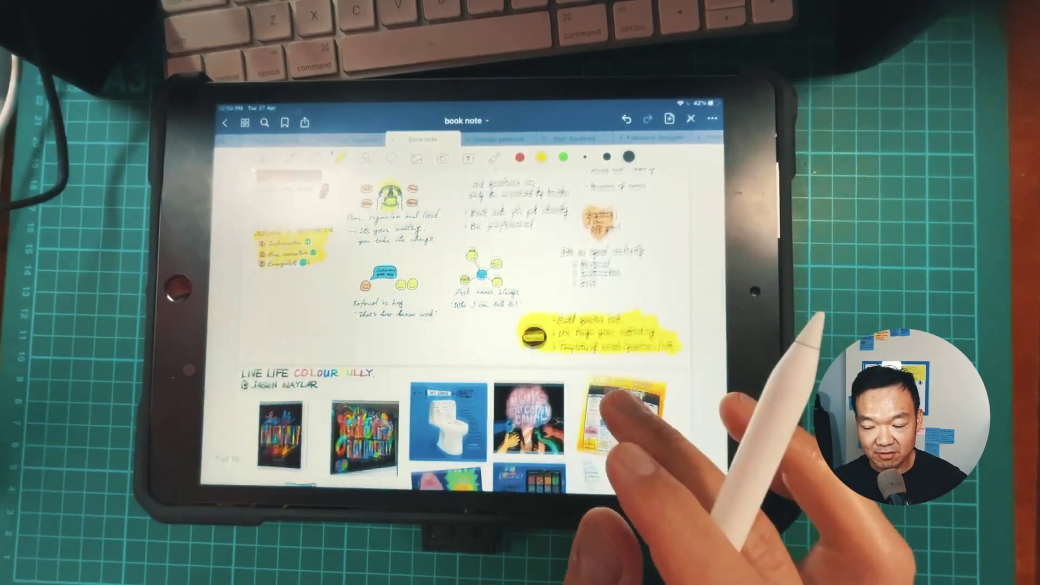
scroll(602, 390, down, 1)
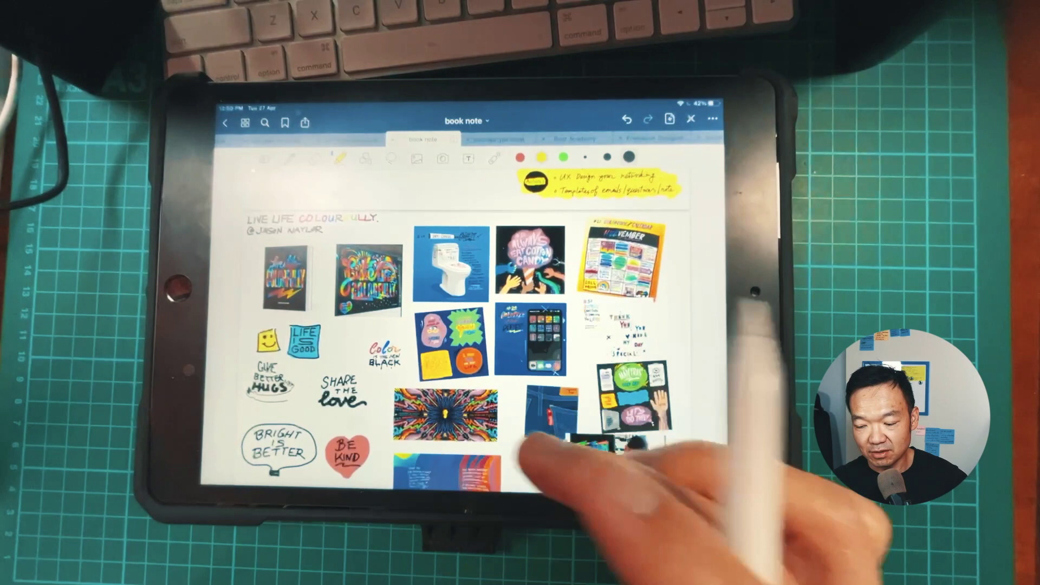
scroll(586, 455, down, 5)
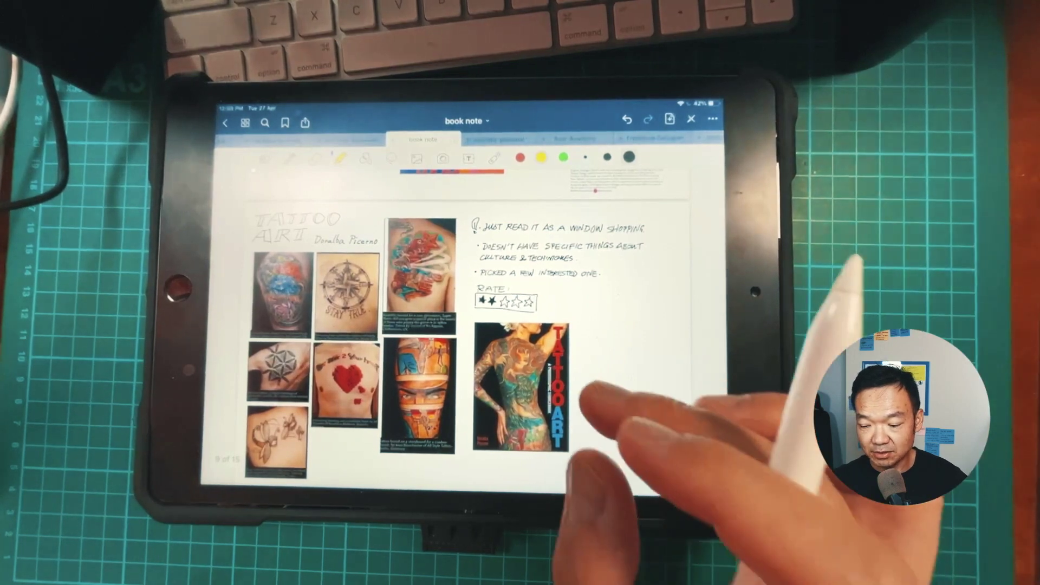
scroll(520, 341, down, 4)
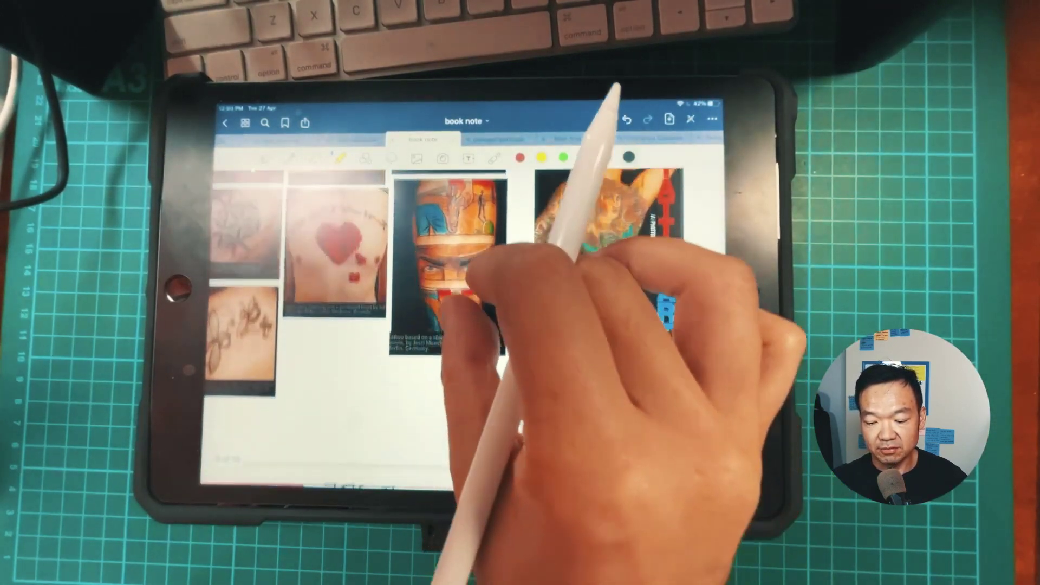
scroll(487, 366, down, 5)
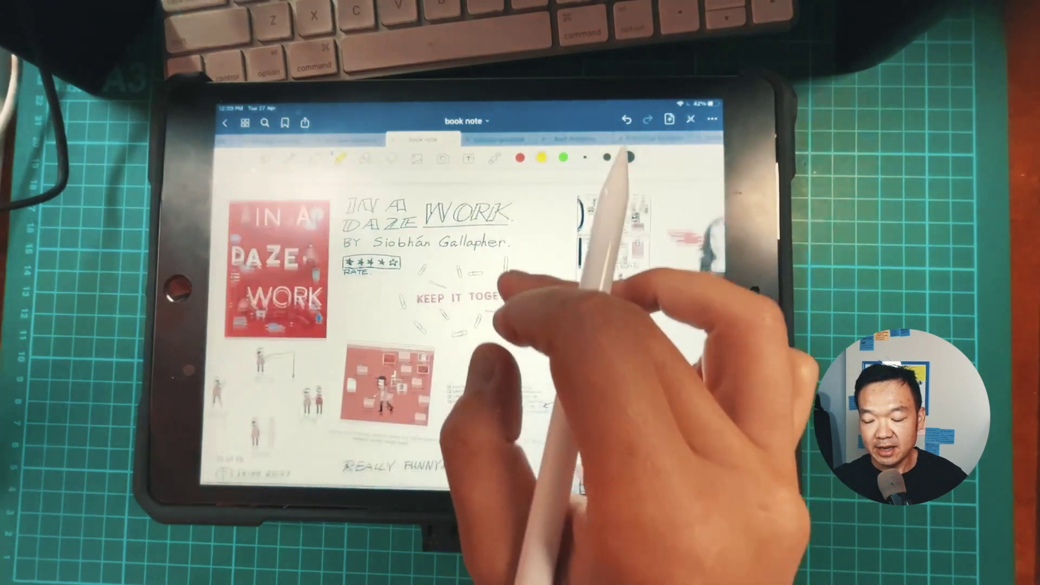
scroll(521, 366, down, 4)
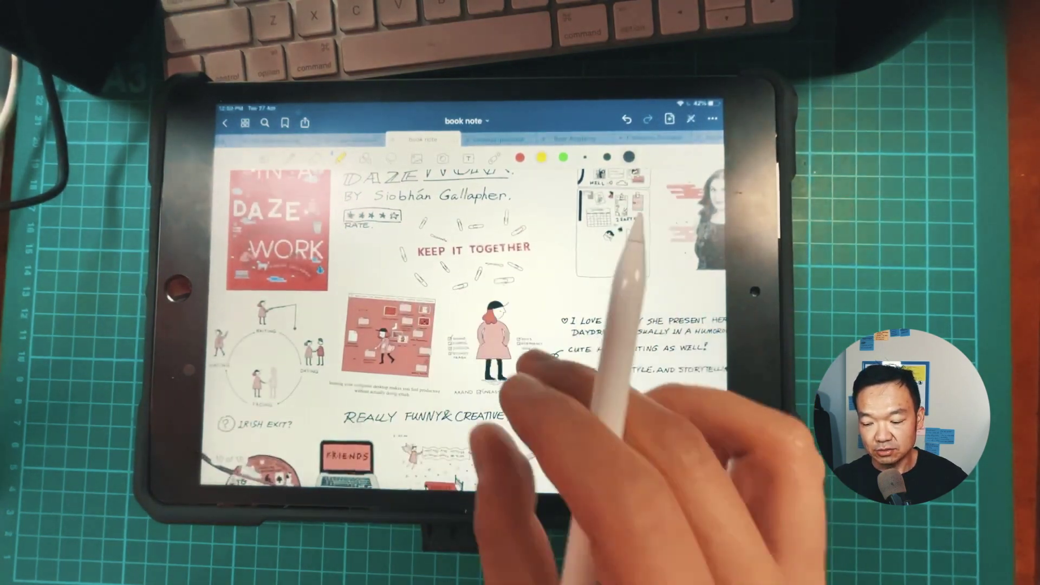
scroll(520, 342, up, 3)
scroll(520, 342, down, 3)
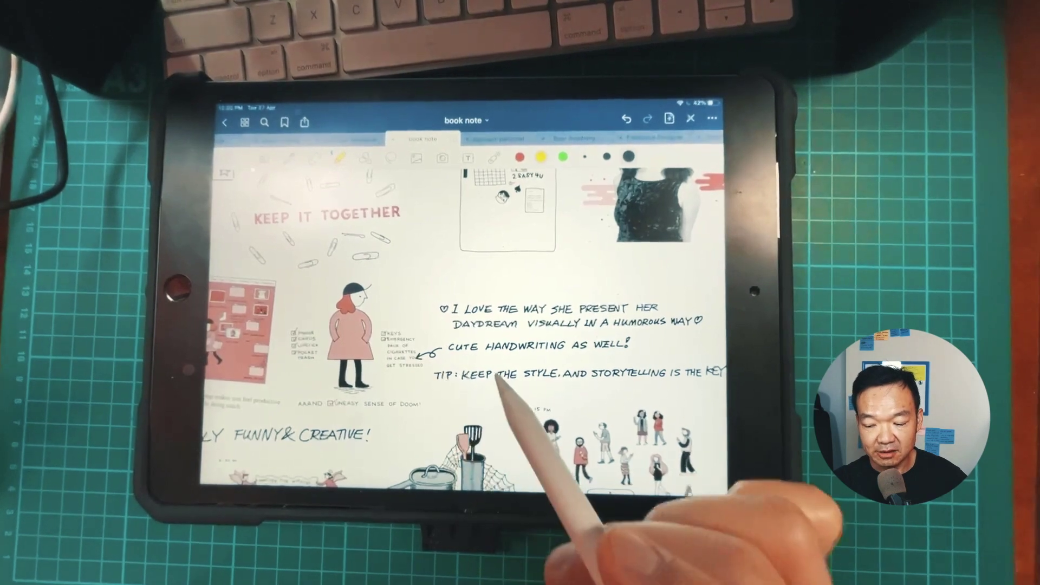
scroll(520, 341, up, 3)
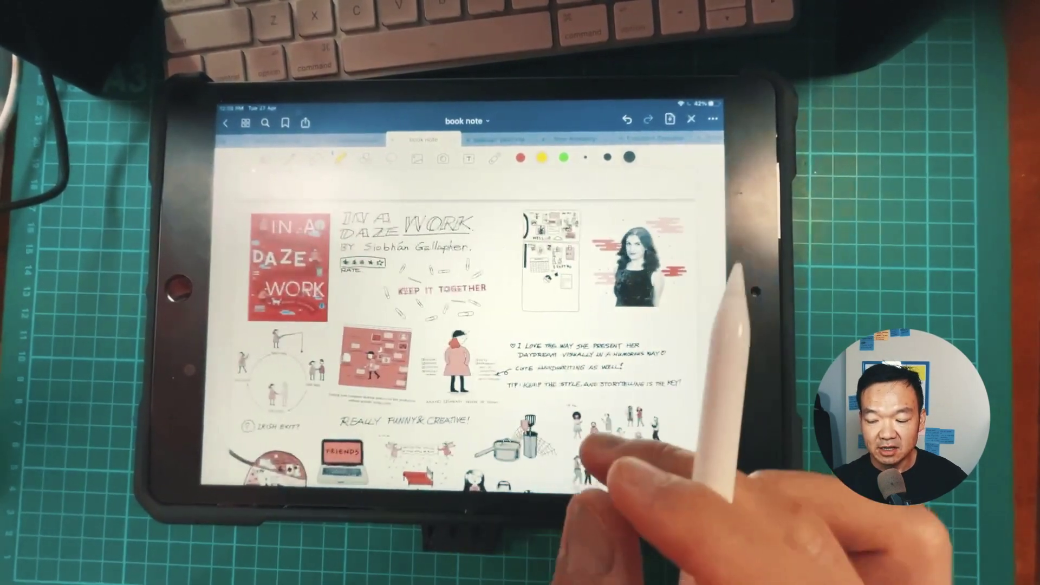
scroll(520, 325, up, 1)
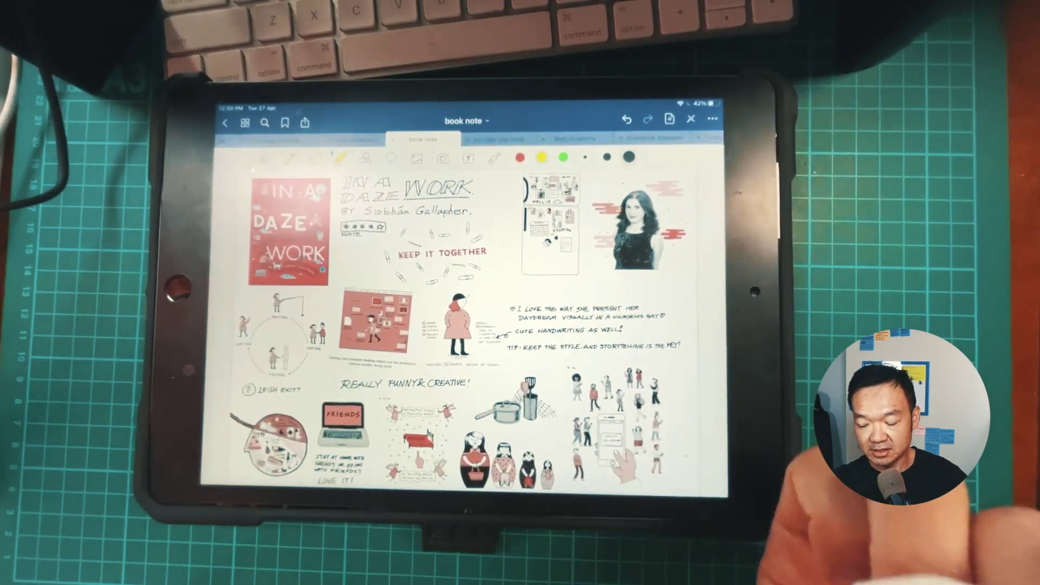
scroll(568, 366, down, 5)
scroll(569, 365, down, 5)
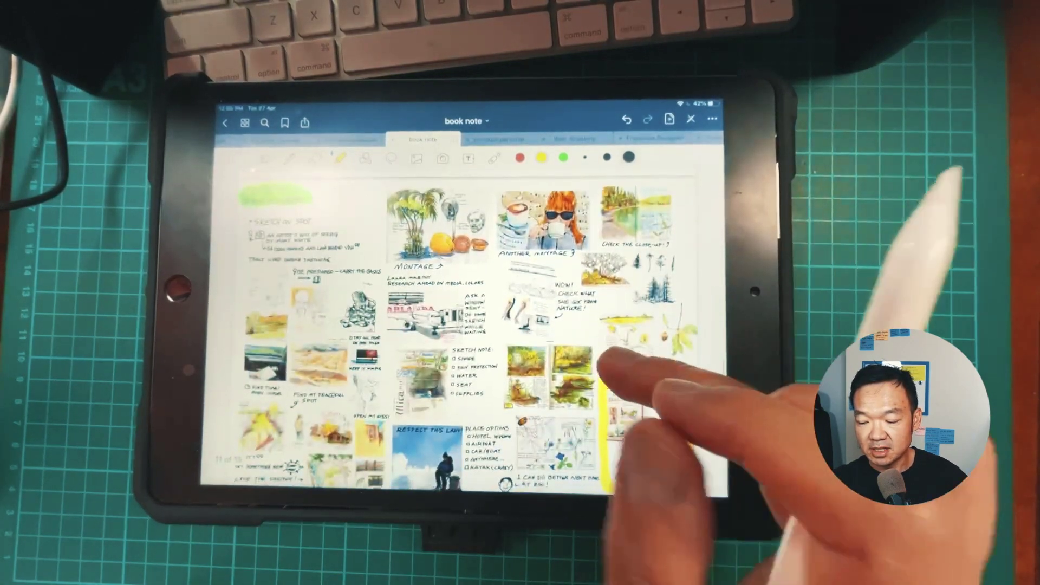
scroll(521, 326, up, 4)
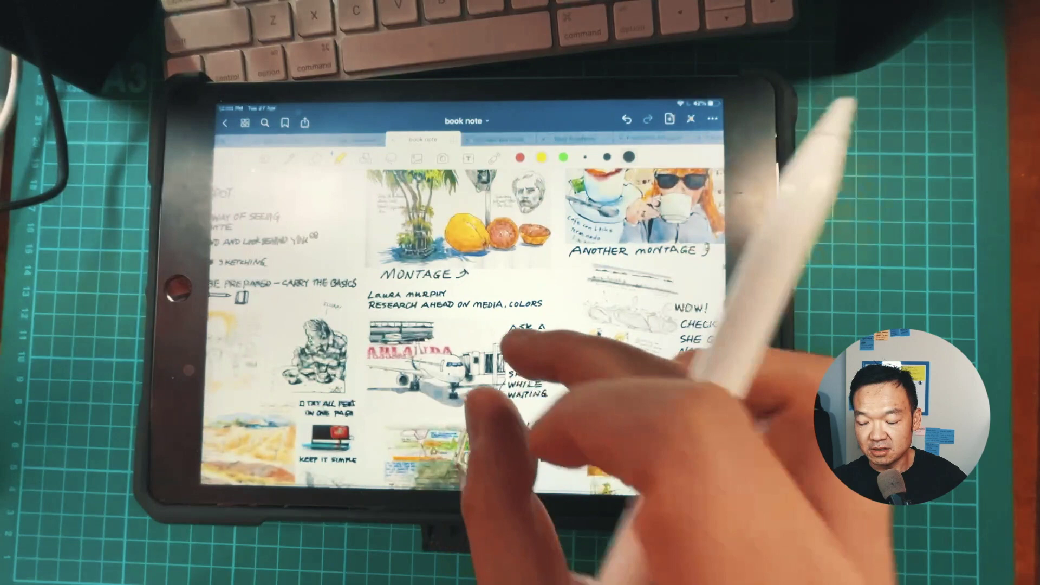
scroll(488, 325, up, 2)
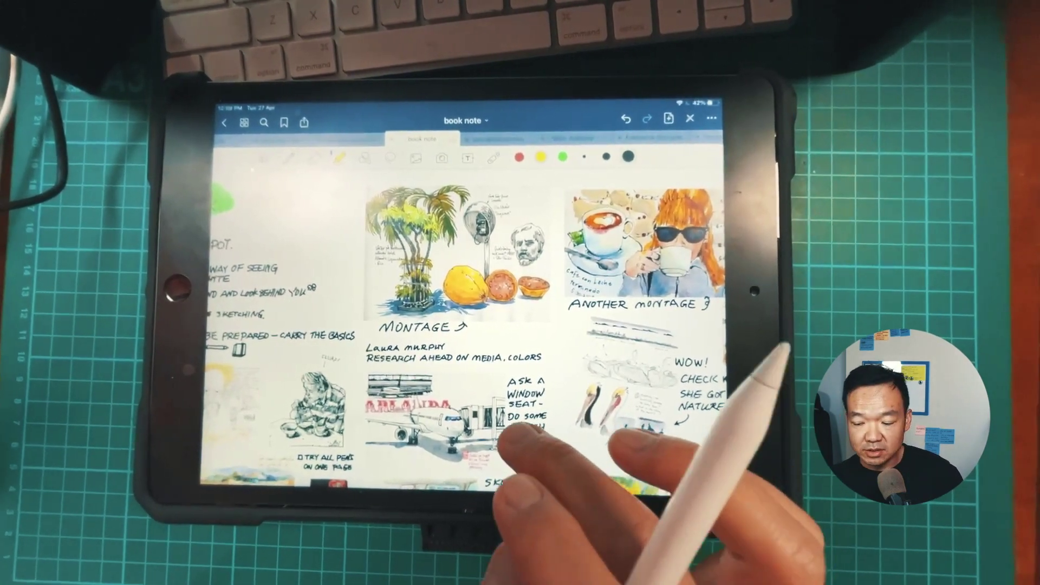
scroll(521, 366, down, 2)
scroll(537, 423, down, 1)
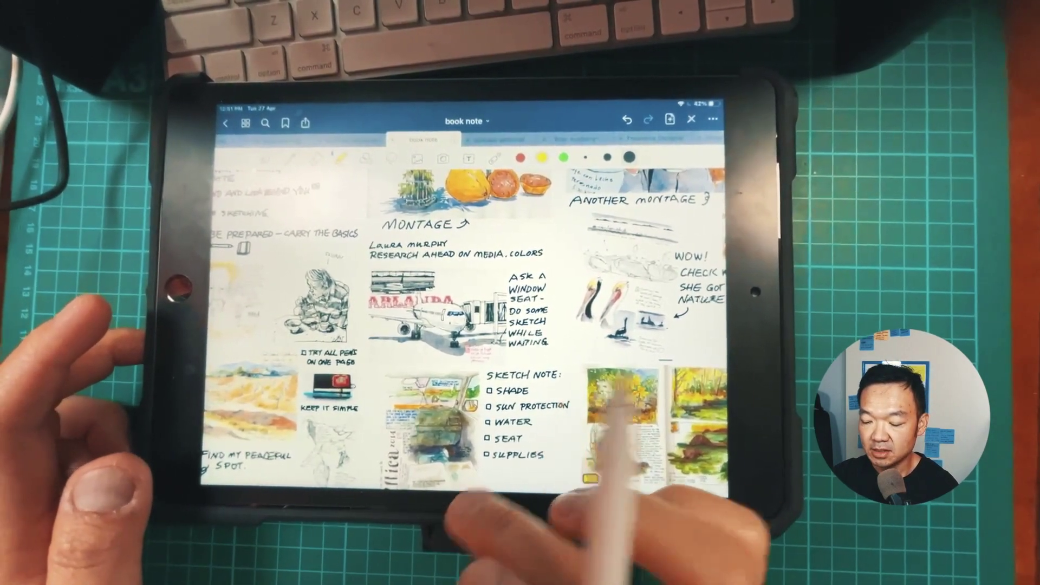
Swipe up from the bottom edge to leave the notebook for the Home Screen
drag(463, 488, 463, 326)
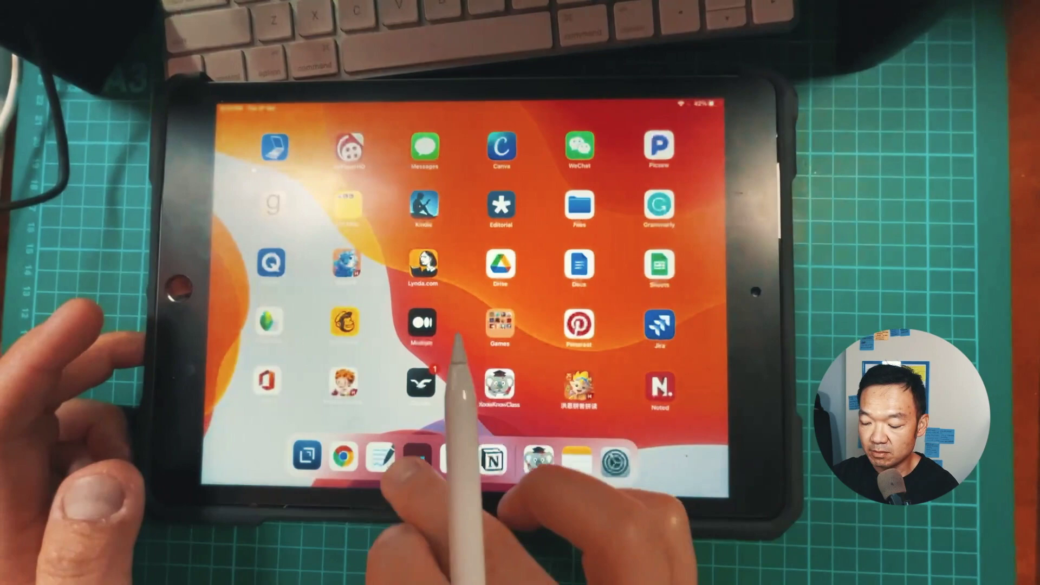
Open How to Draw an Object from the Libby shelf for reading
click(422, 459)
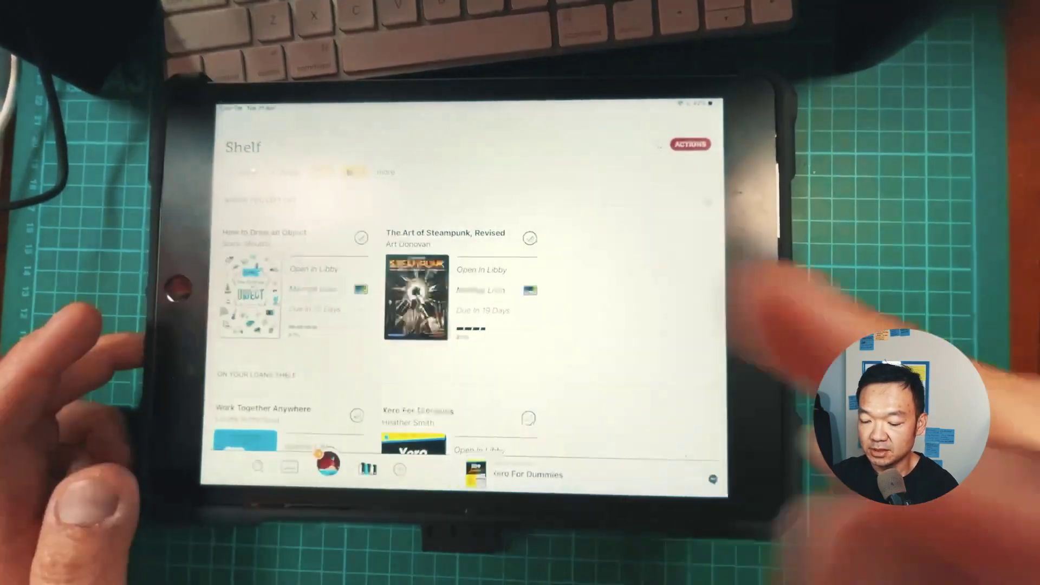
click(252, 293)
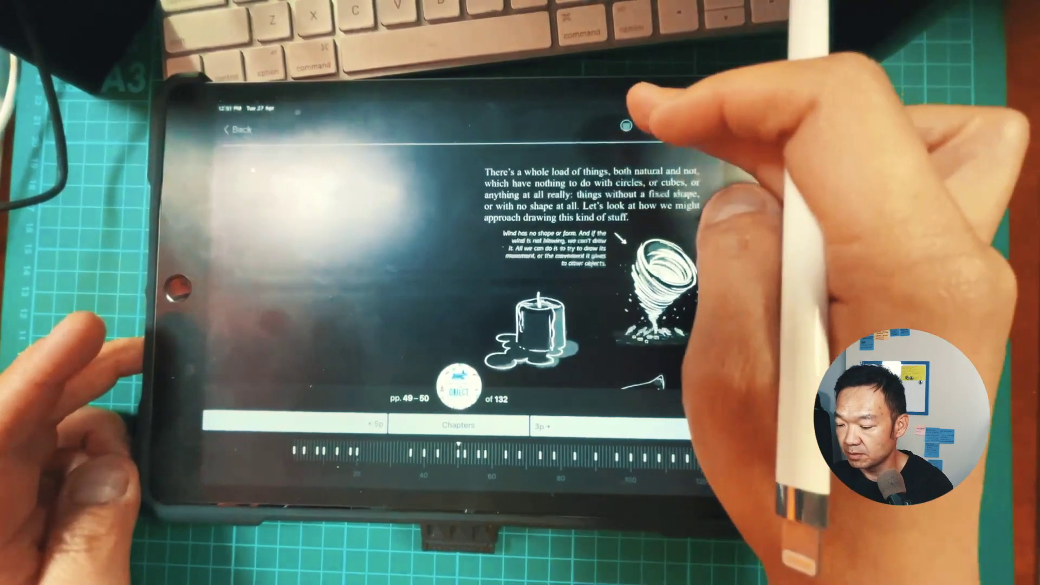
Switch the reader's appearance theme to Bright and dismiss the panel
click(626, 124)
click(406, 433)
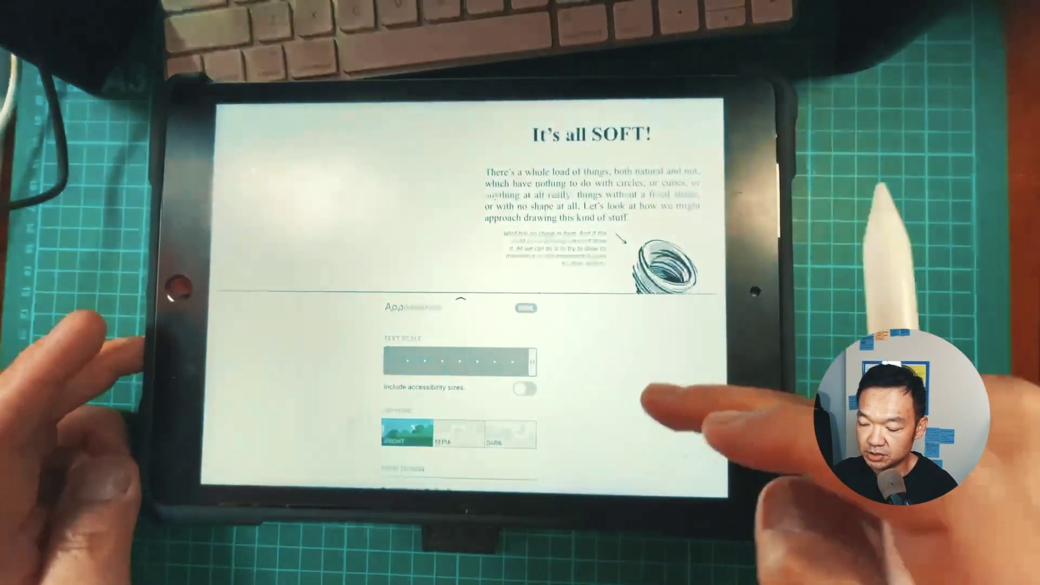
click(634, 219)
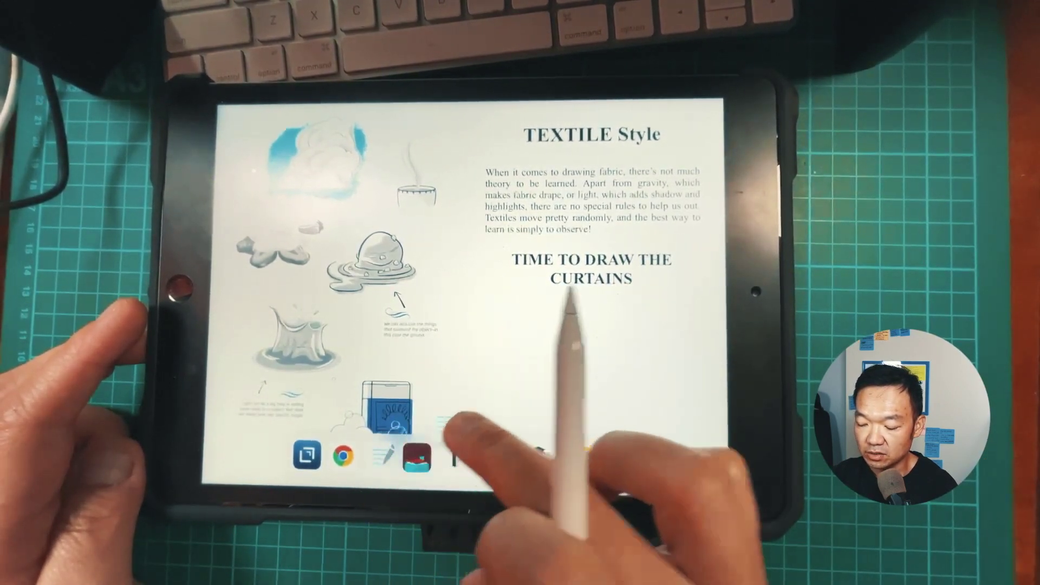
Bring GoodNotes from the Dock into Split View beside the Libby book
click(615, 461)
drag(691, 357, 707, 325)
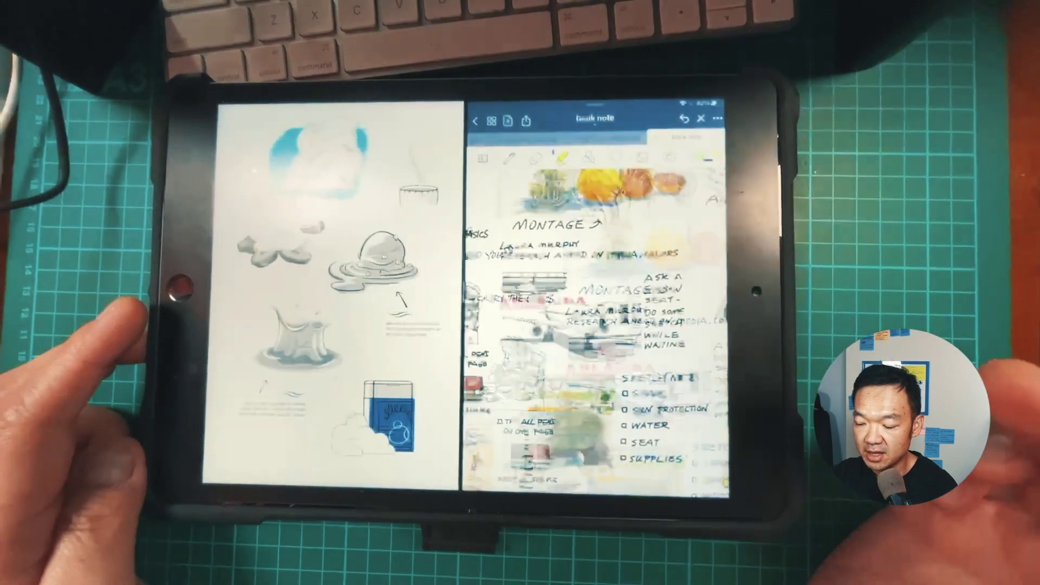
drag(667, 455, 651, 244)
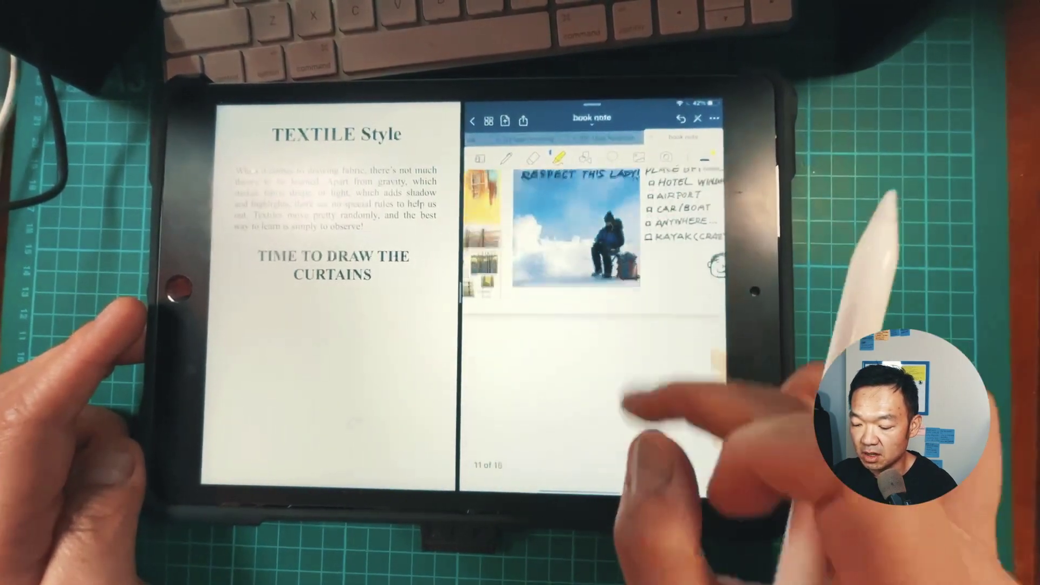
Page through the sketch notes to the blank page near the notebook's end
drag(658, 423, 642, 244)
drag(658, 423, 642, 244)
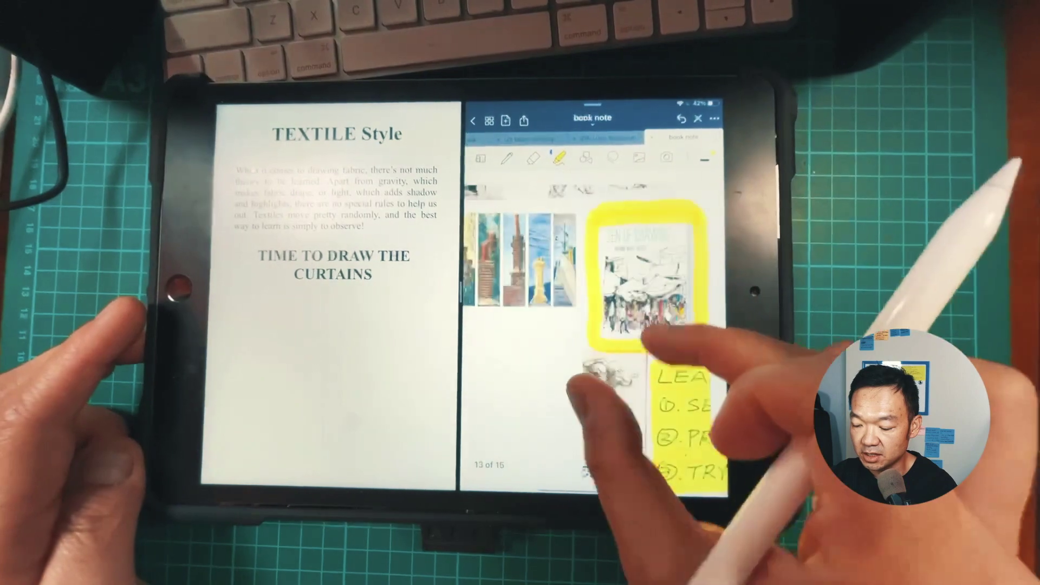
drag(650, 423, 642, 244)
drag(650, 422, 642, 243)
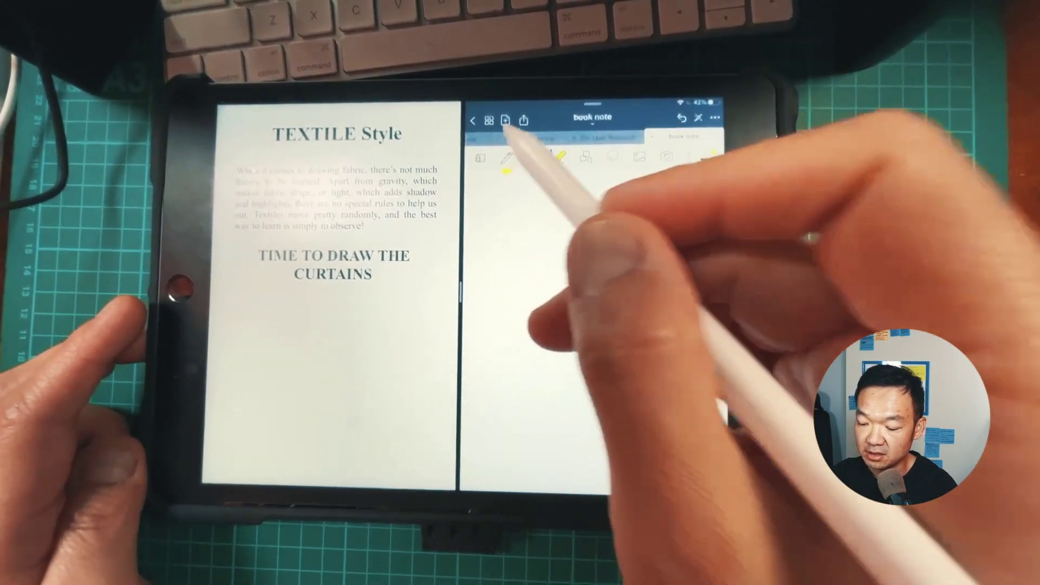
Pick the pen for writing READ NOTE. and turn the book to the fabric illustrations page
click(506, 159)
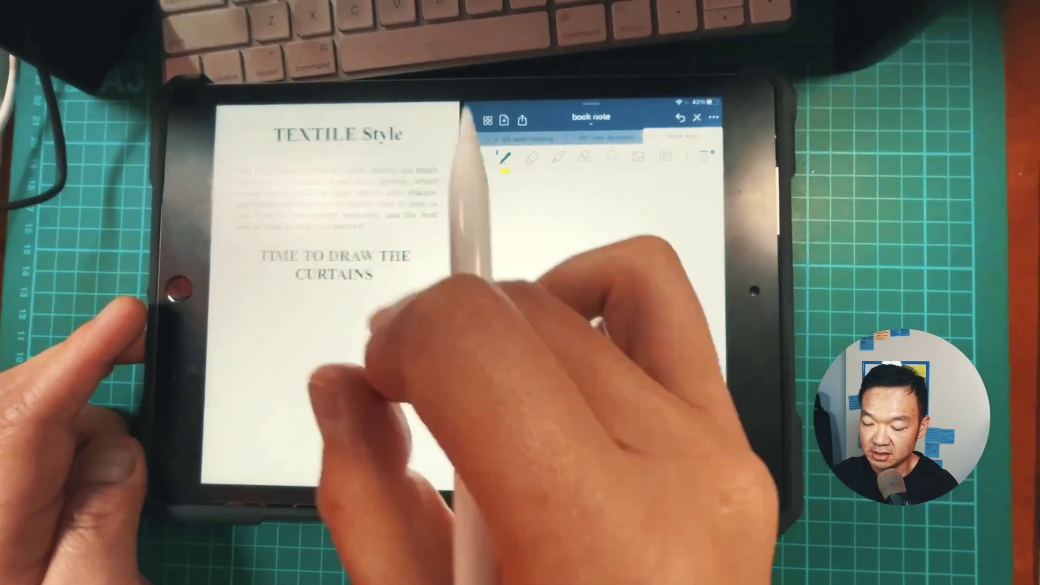
drag(407, 285, 260, 284)
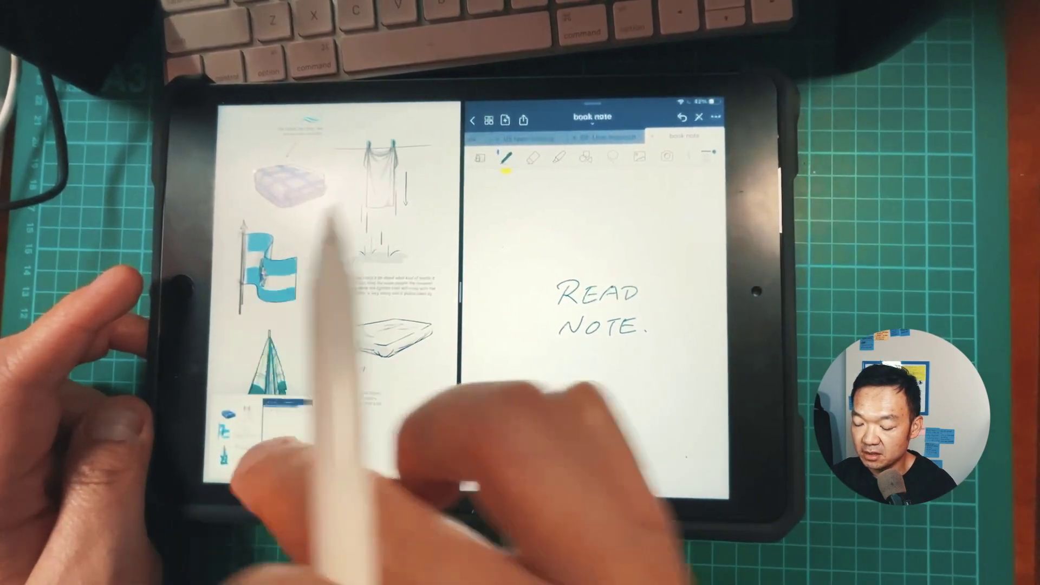
Open the fresh screenshot thumbnail in the markup editor for cropping
click(244, 427)
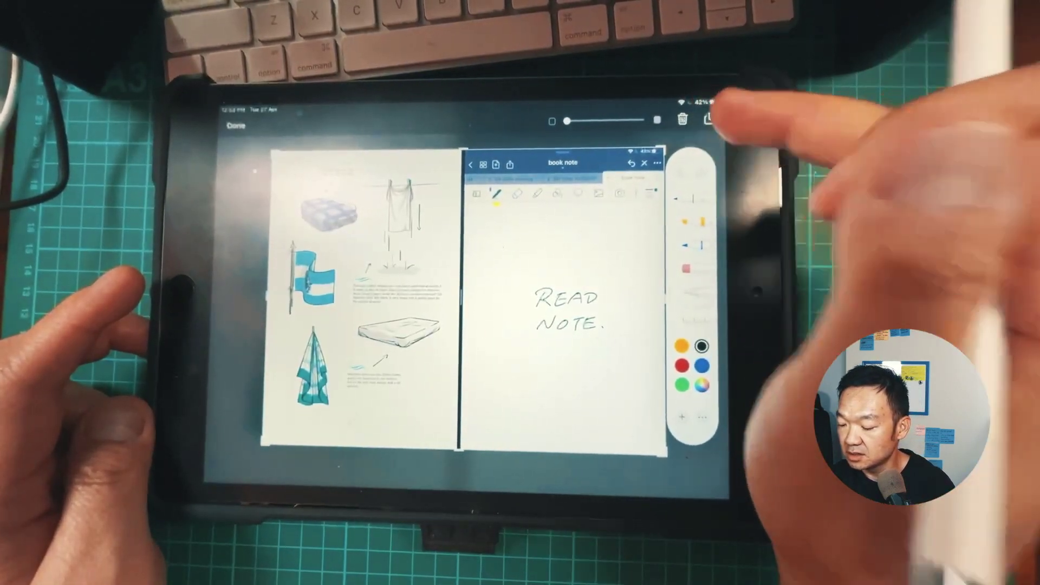